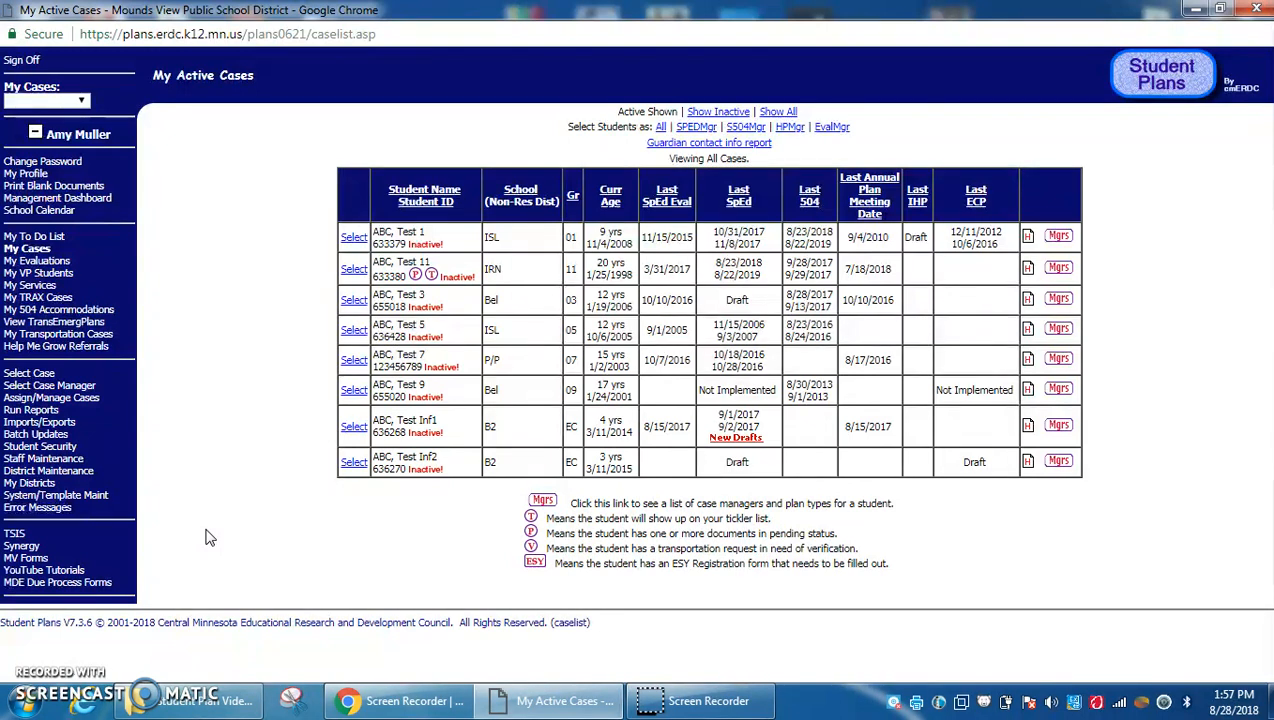
Open the Assign/Manage Cases page and clear the student first name and last name search parameters
left_click(92, 399)
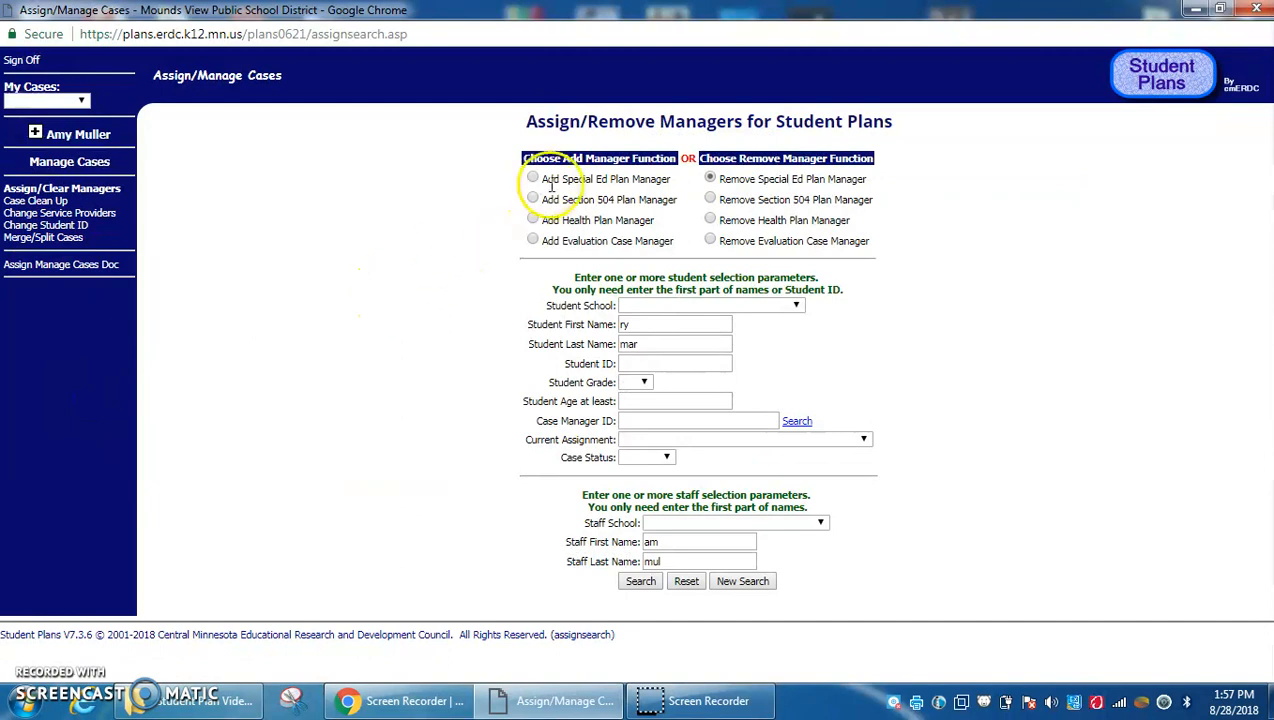
left_click(643, 324)
key("BackSpace")
key("BackSpace")
left_click(640, 342)
key("BackSpace")
key("BackSpace")
key("BackSpace")
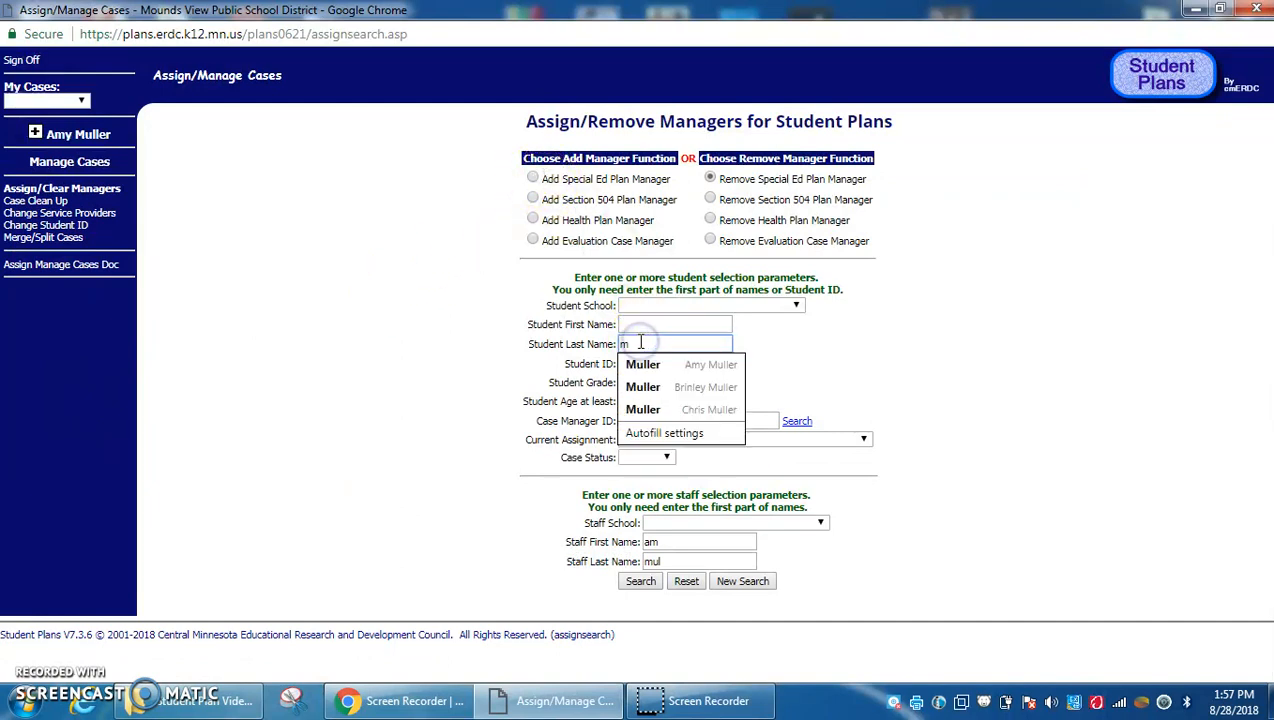
Clear the staff first name and last name search parameters
left_click(670, 541)
key("BackSpace")
key("BackSpace")
left_click(672, 561)
key("BackSpace")
key("BackSpace")
key("BackSpace")
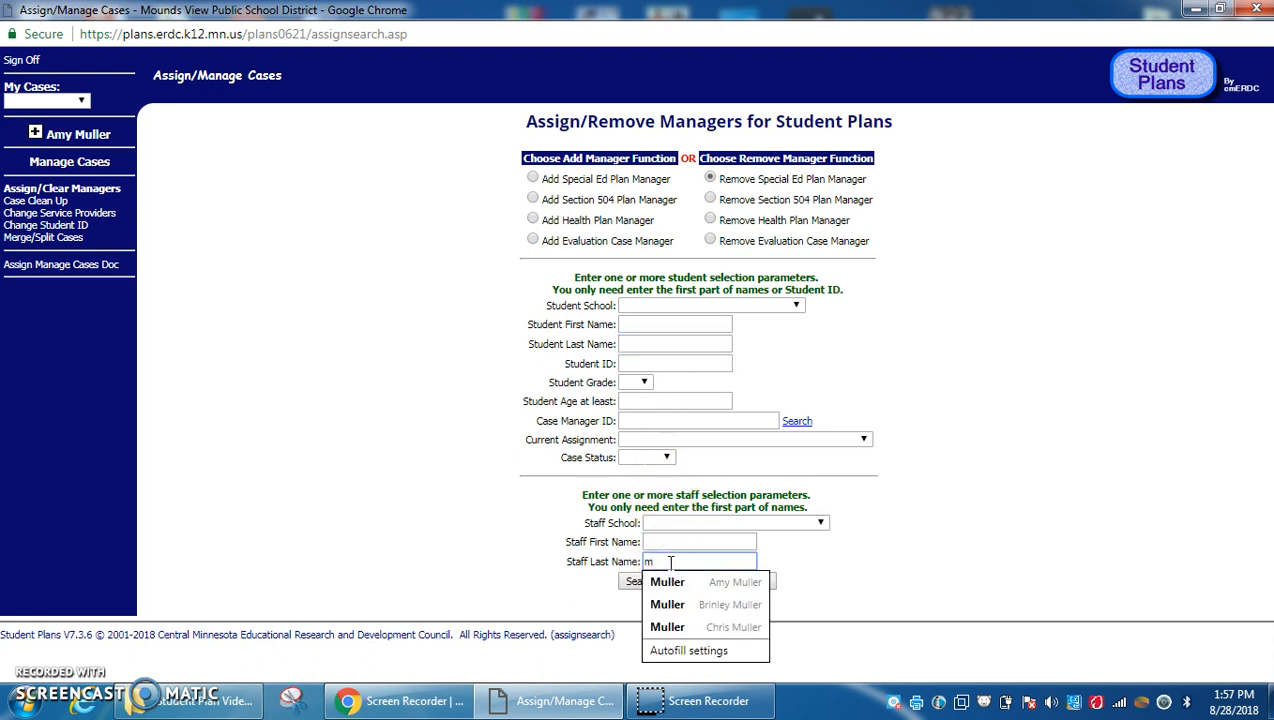
left_click(453, 396)
Choose the Add Special Ed Plan Manager function and open the lookup for the Case Manager ID
left_click(533, 178)
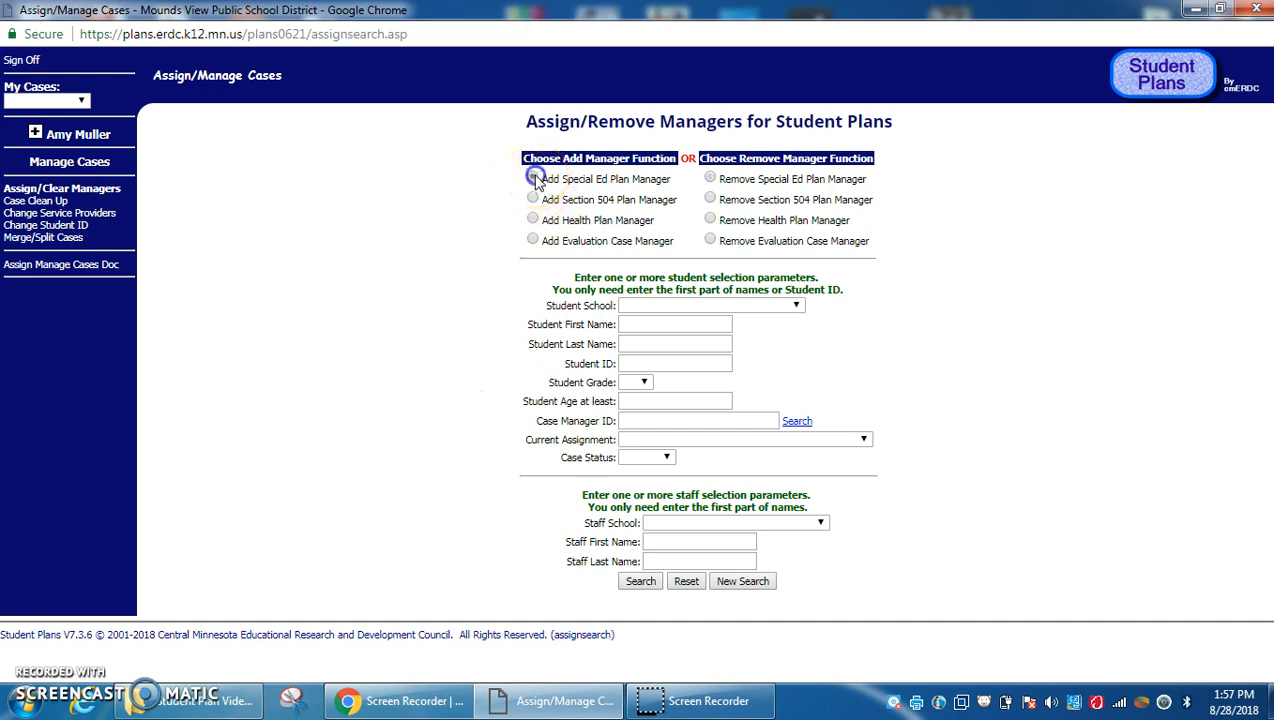
left_click(647, 420)
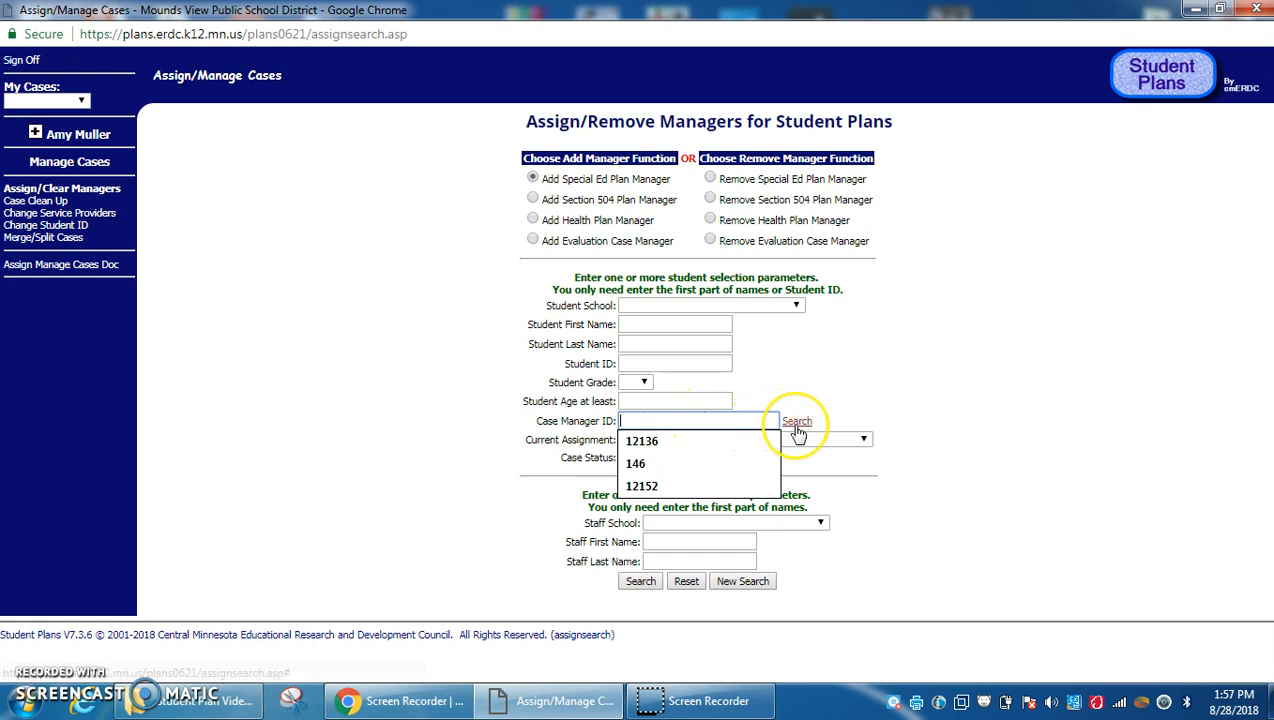
left_click(797, 424)
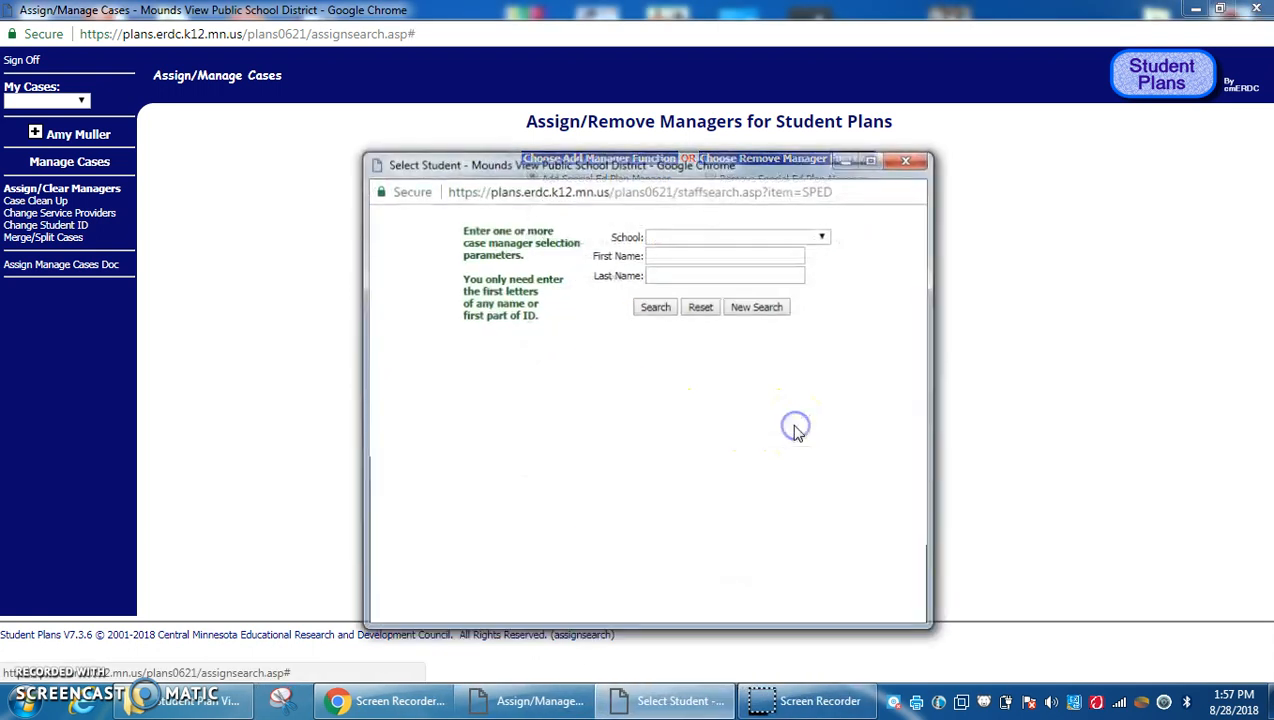
Look up the current case manager by first name and partial last name, and select the matching staff member for the Case Manager ID
left_click(673, 254)
type("amy")
left_click(660, 274)
type("my")
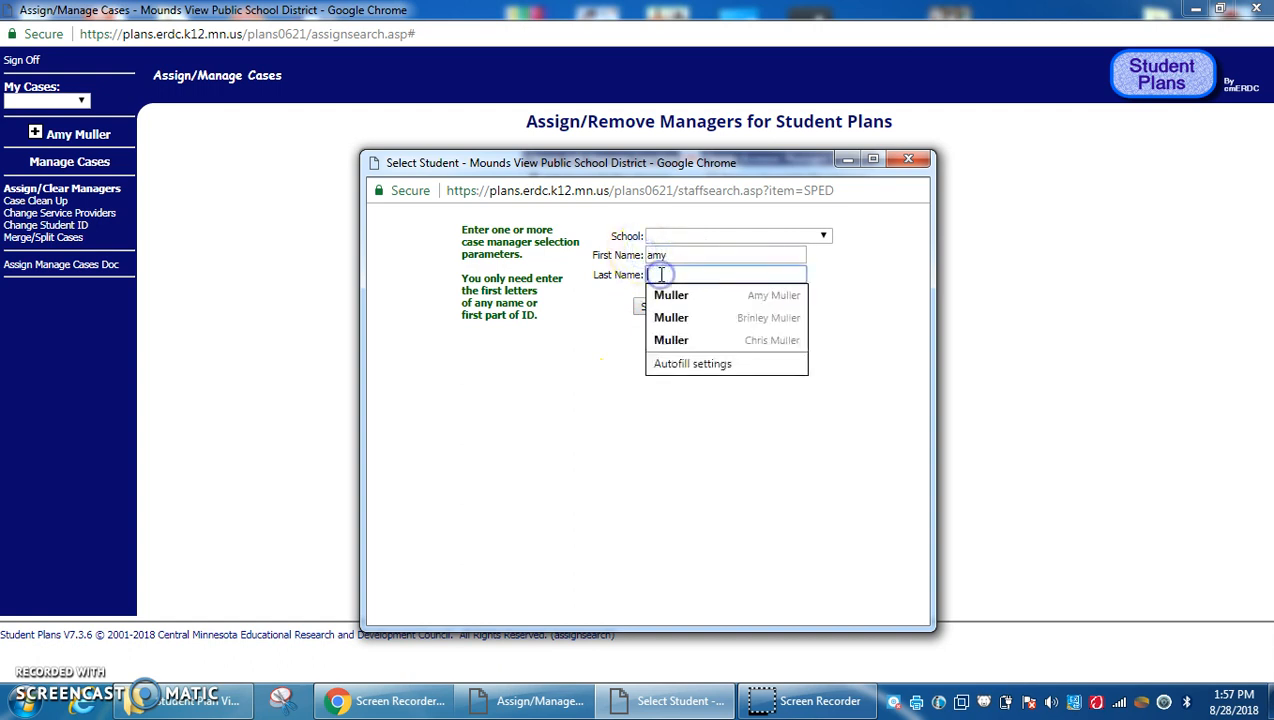
key("BackSpace")
left_click(531, 279)
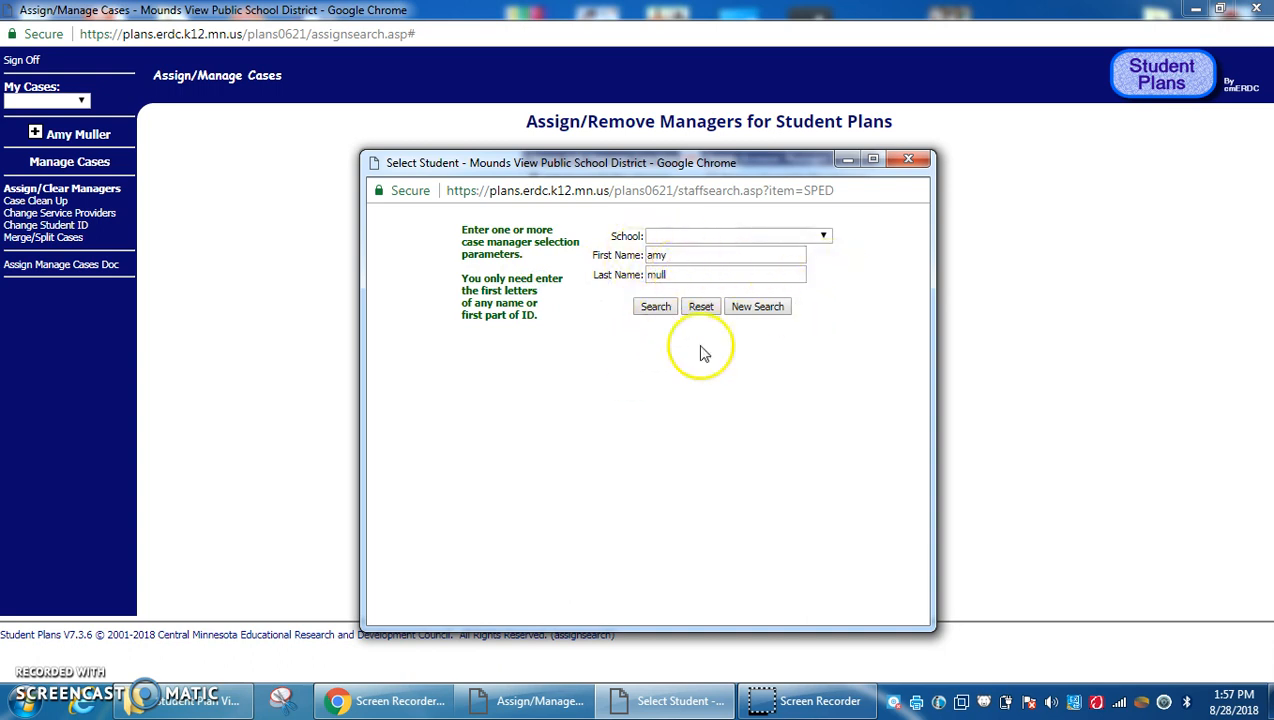
left_click(656, 308)
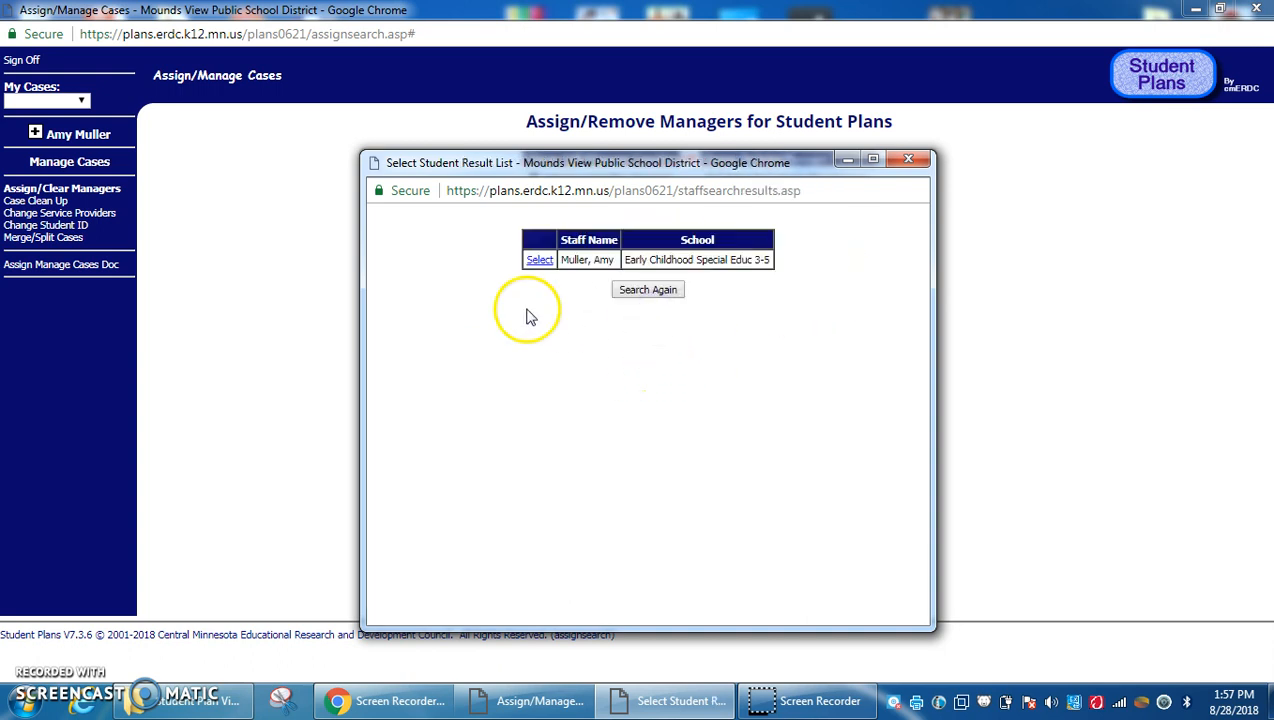
left_click(539, 261)
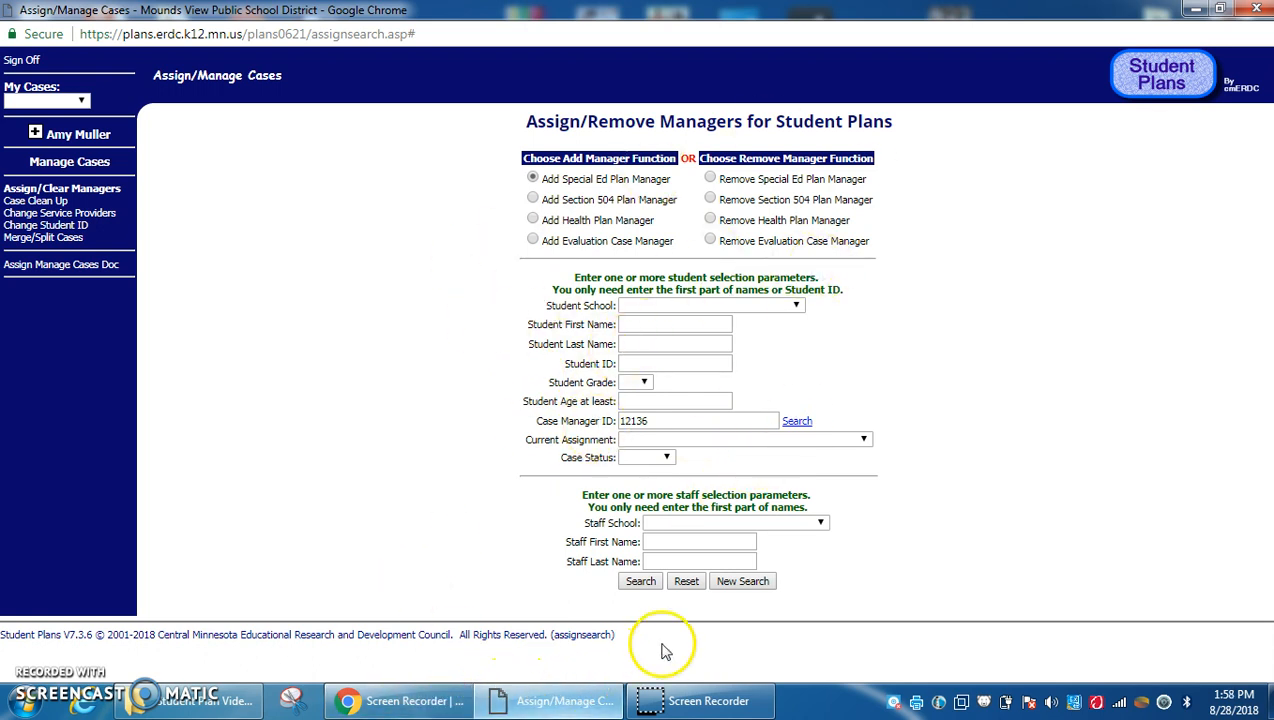
Enter the first letters of the new manager's first and last names as staff parameters and run the search
left_click(667, 541)
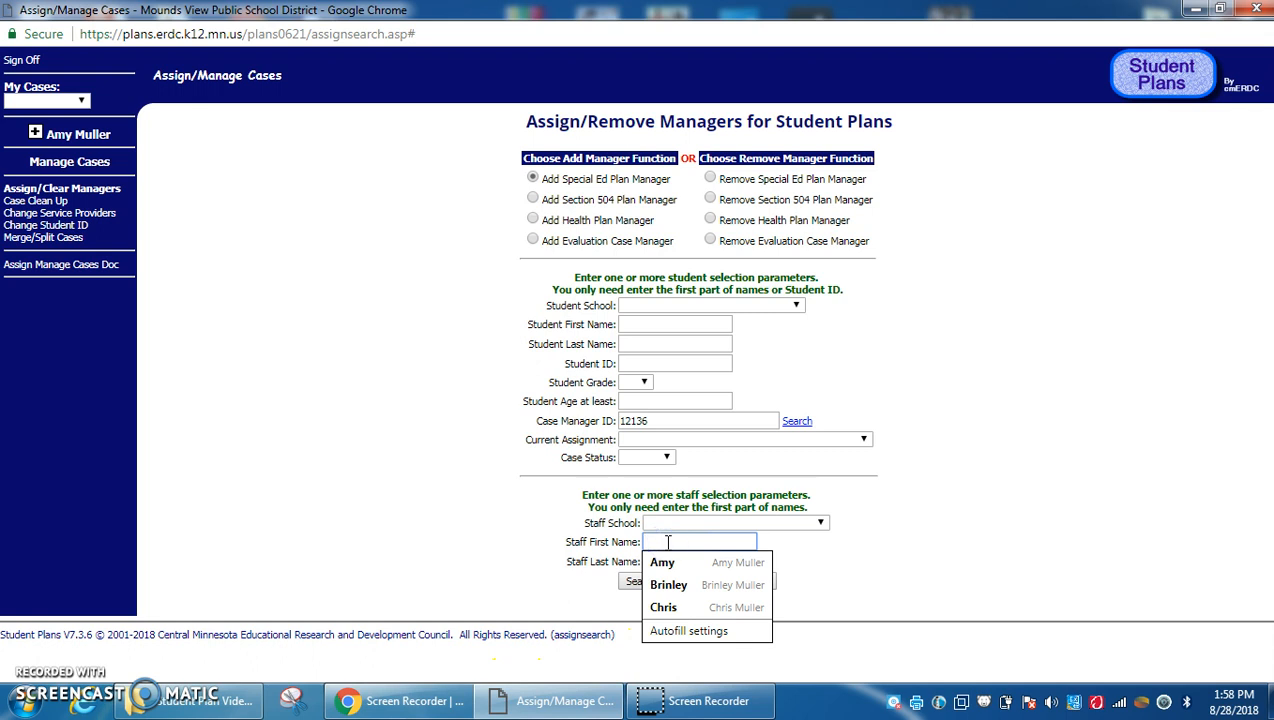
type("mar")
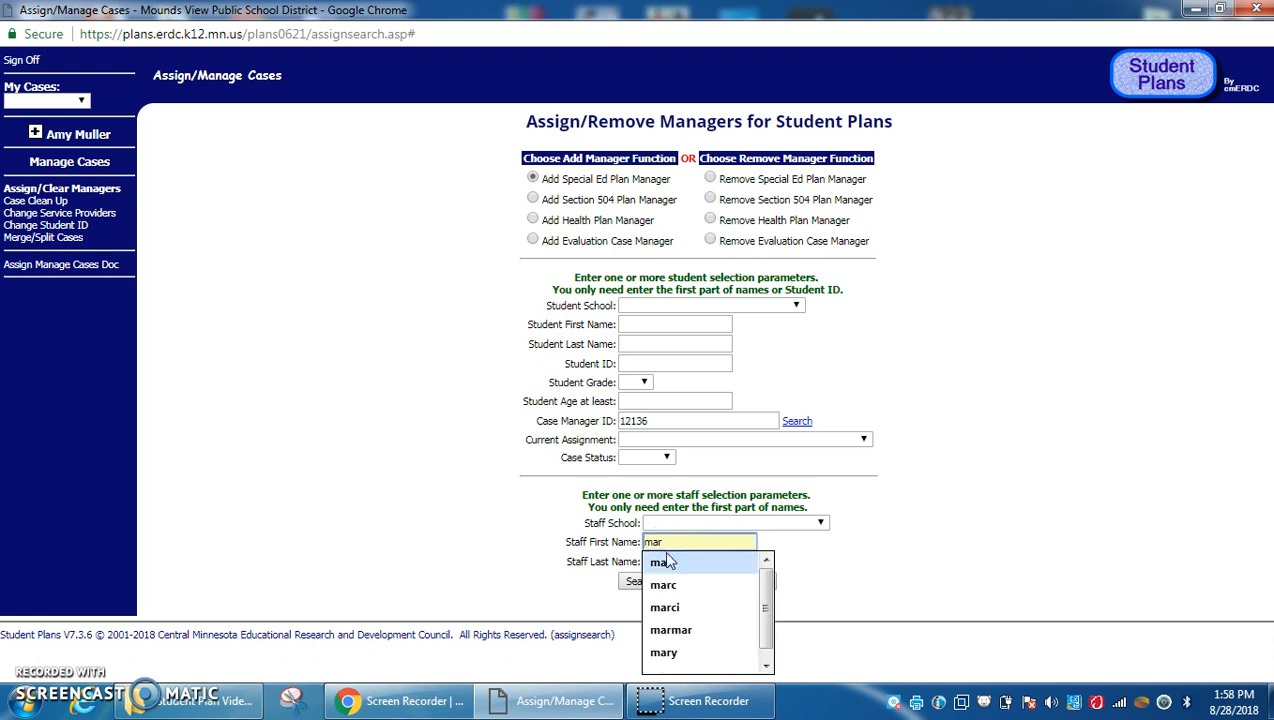
left_click(660, 562)
left_click(665, 561)
type("ree")
left_click(563, 558)
left_click(632, 581)
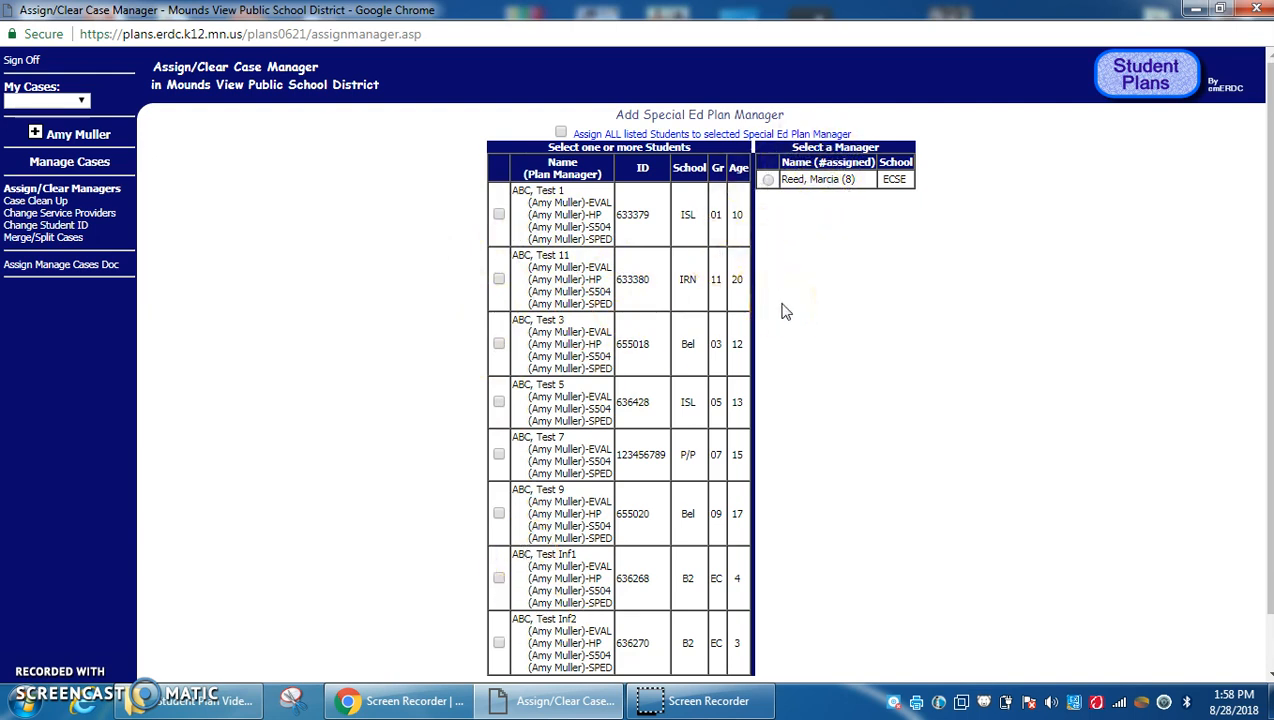
Select the students Test 1, Test 3, Test 5, Test 9, Test Inf1 and Test Inf2 for assignment
left_click(498, 214)
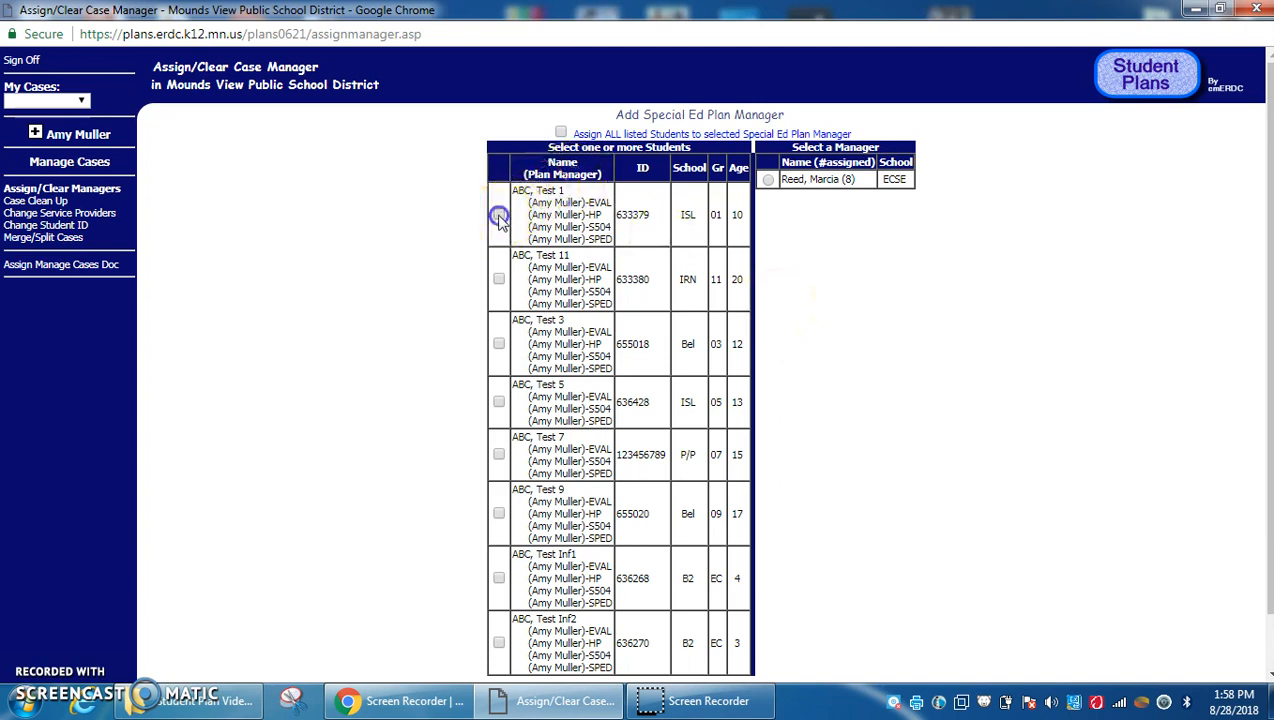
left_click(498, 343)
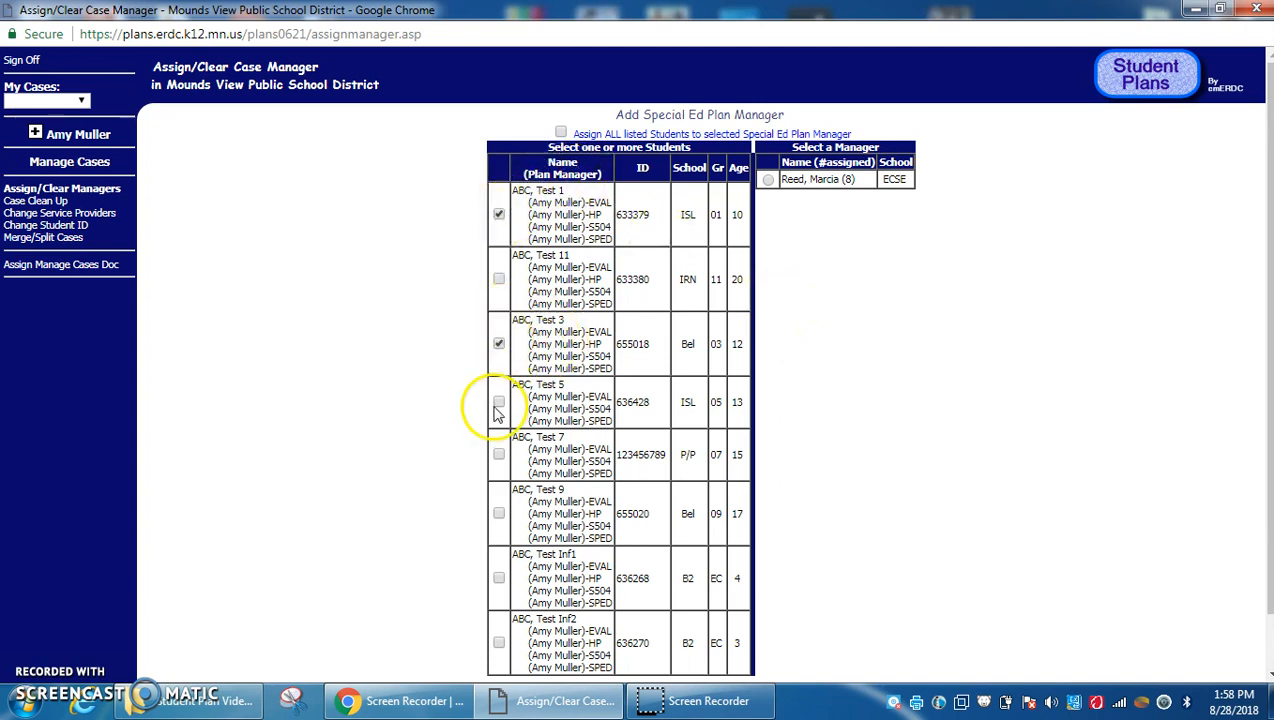
left_click(498, 402)
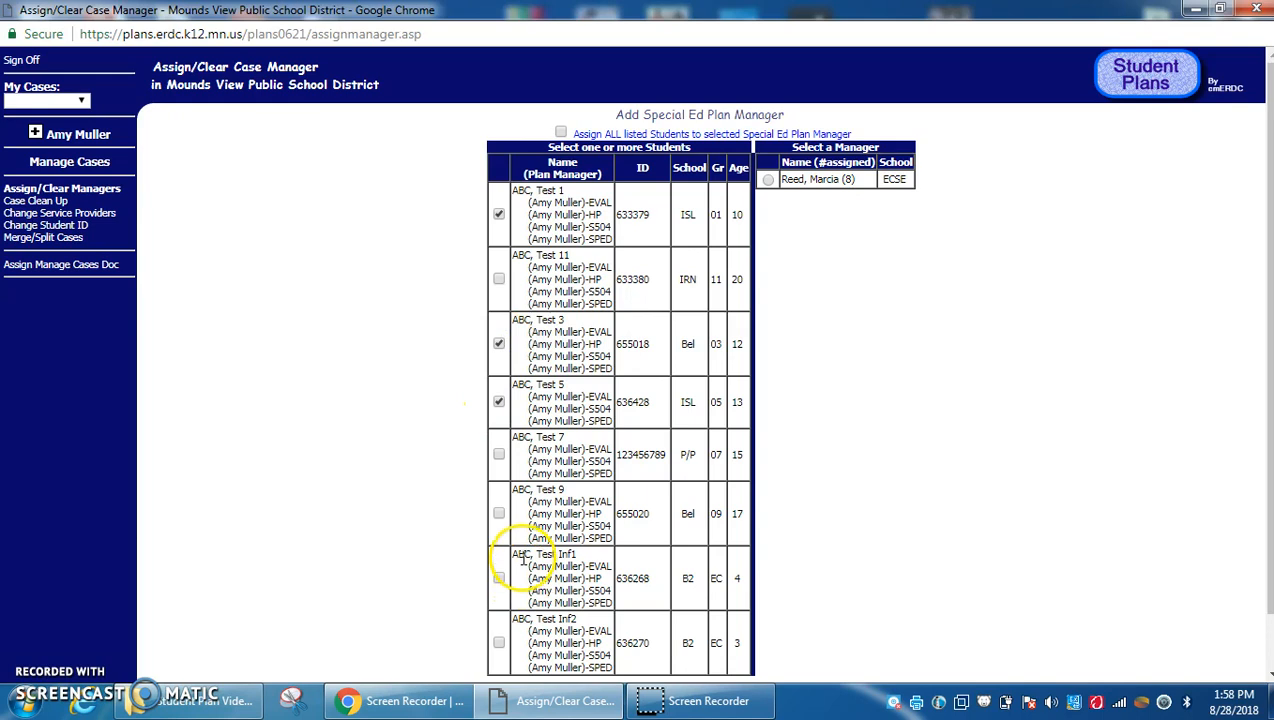
left_click(498, 513)
left_click(498, 578)
left_click(498, 643)
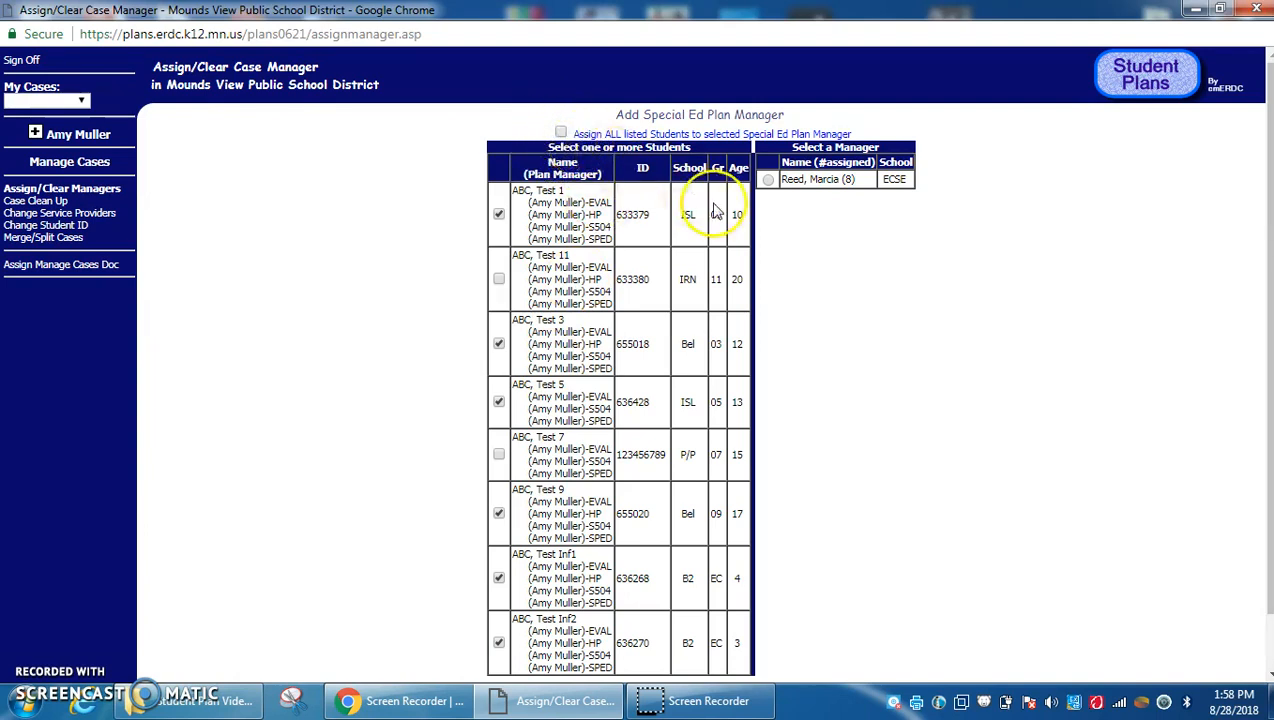
Choose the listed ECSE staff member as manager and assign the selected students to them
left_click(767, 180)
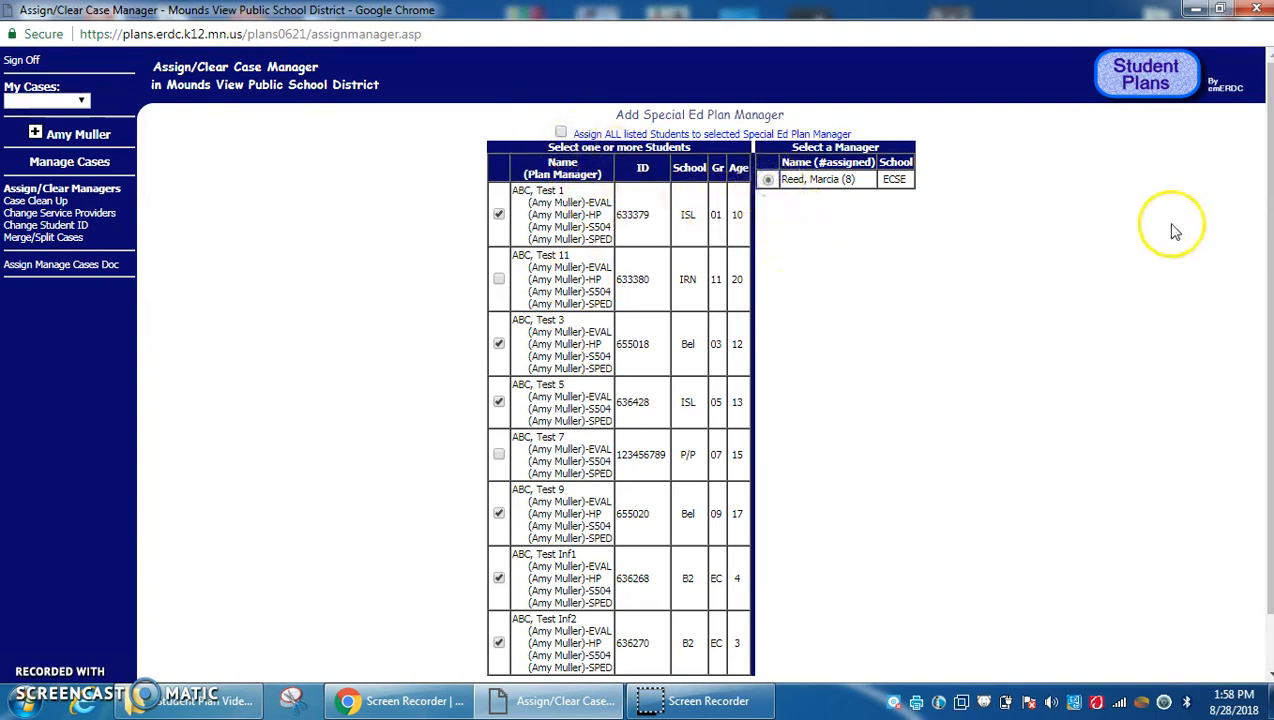
left_click_drag(1256, 307, 1264, 563)
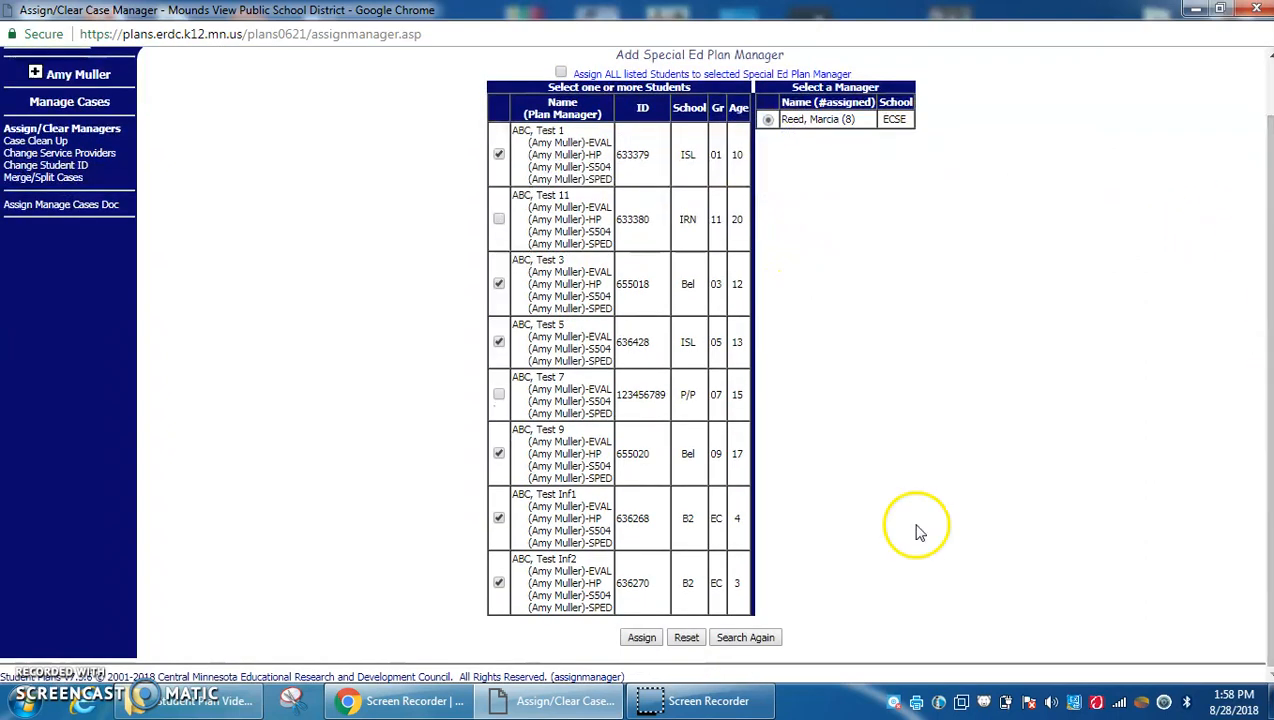
left_click(639, 638)
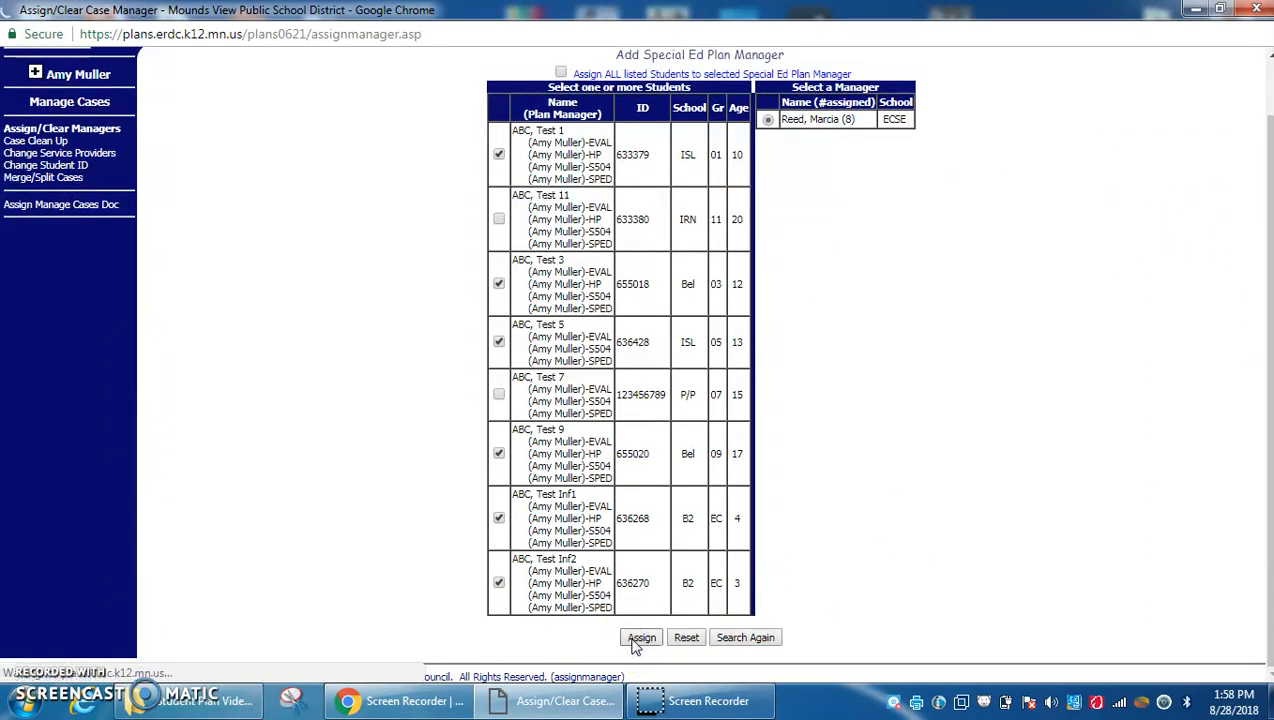